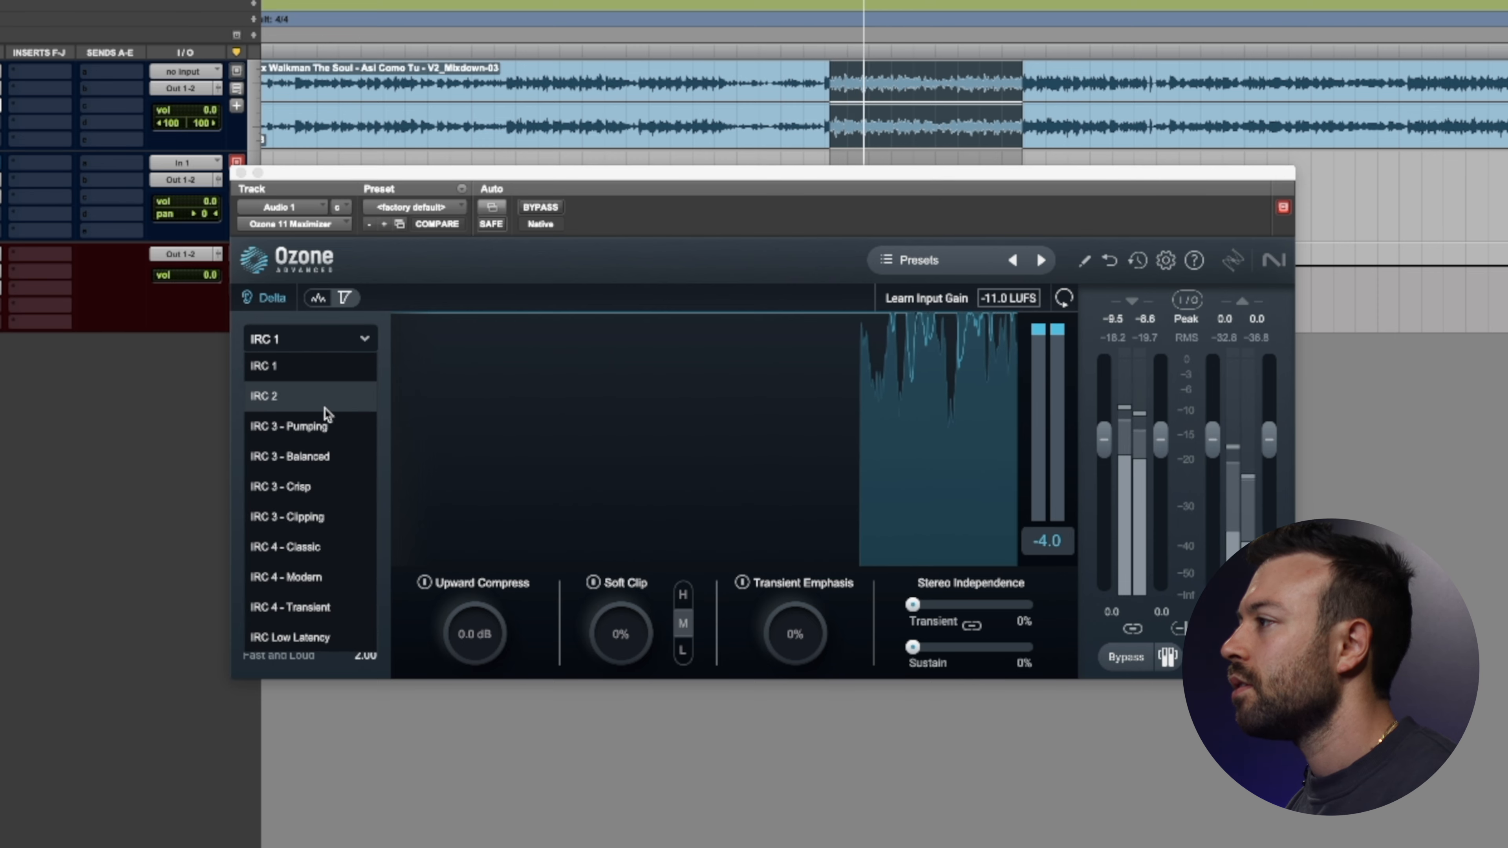
- Audition the Maximizer's IRC 3 Pumping, Balanced and Clipping modes while the track plays
{"action": "left_click", "coordinate": [333, 432]}
{"action": "left_click", "coordinate": [346, 347]}
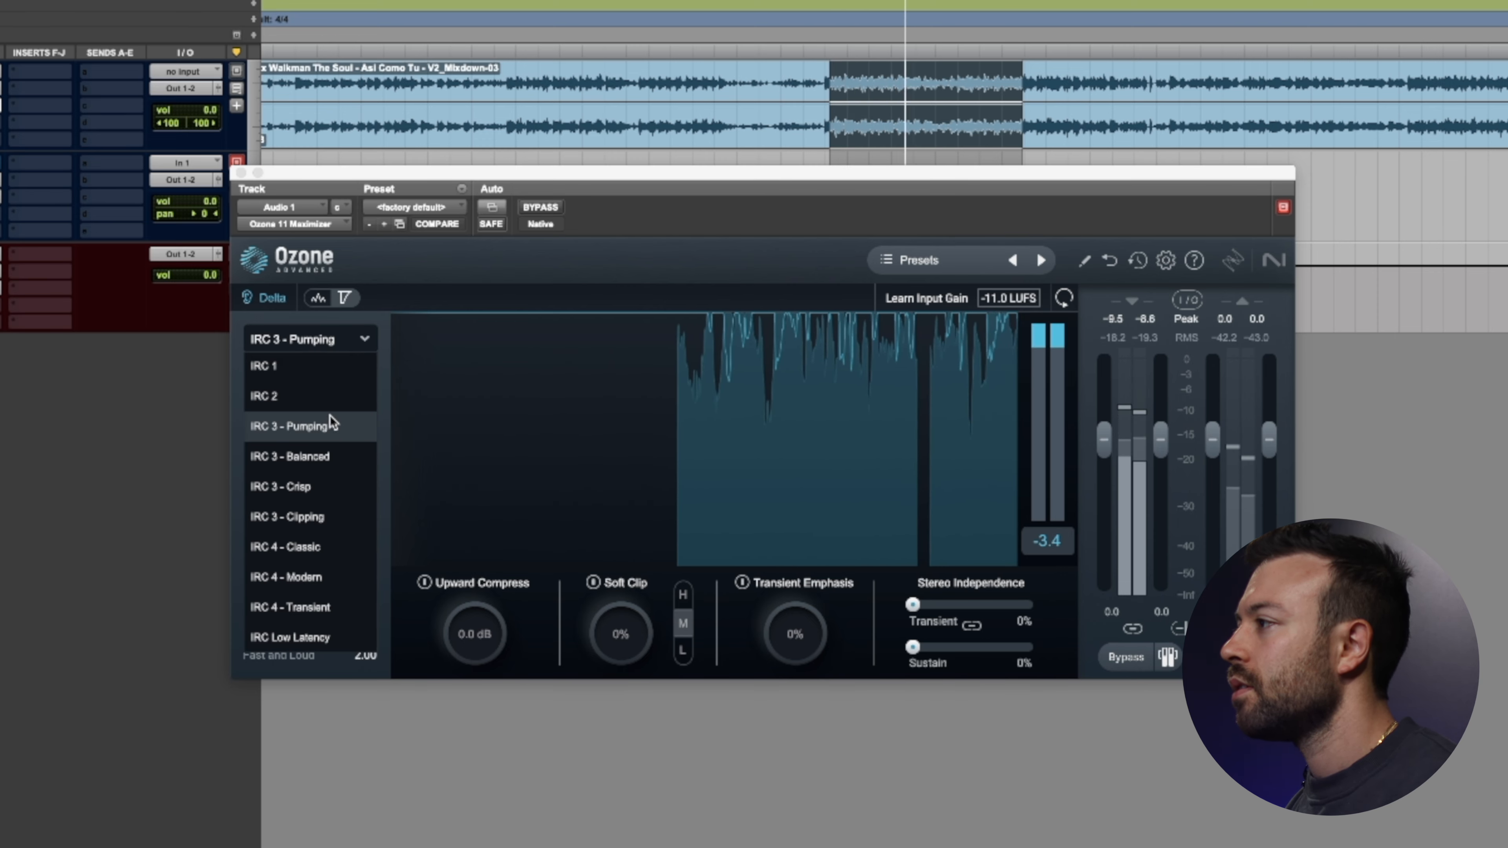
{"action": "left_click", "coordinate": [329, 458]}
{"action": "left_click", "coordinate": [362, 349]}
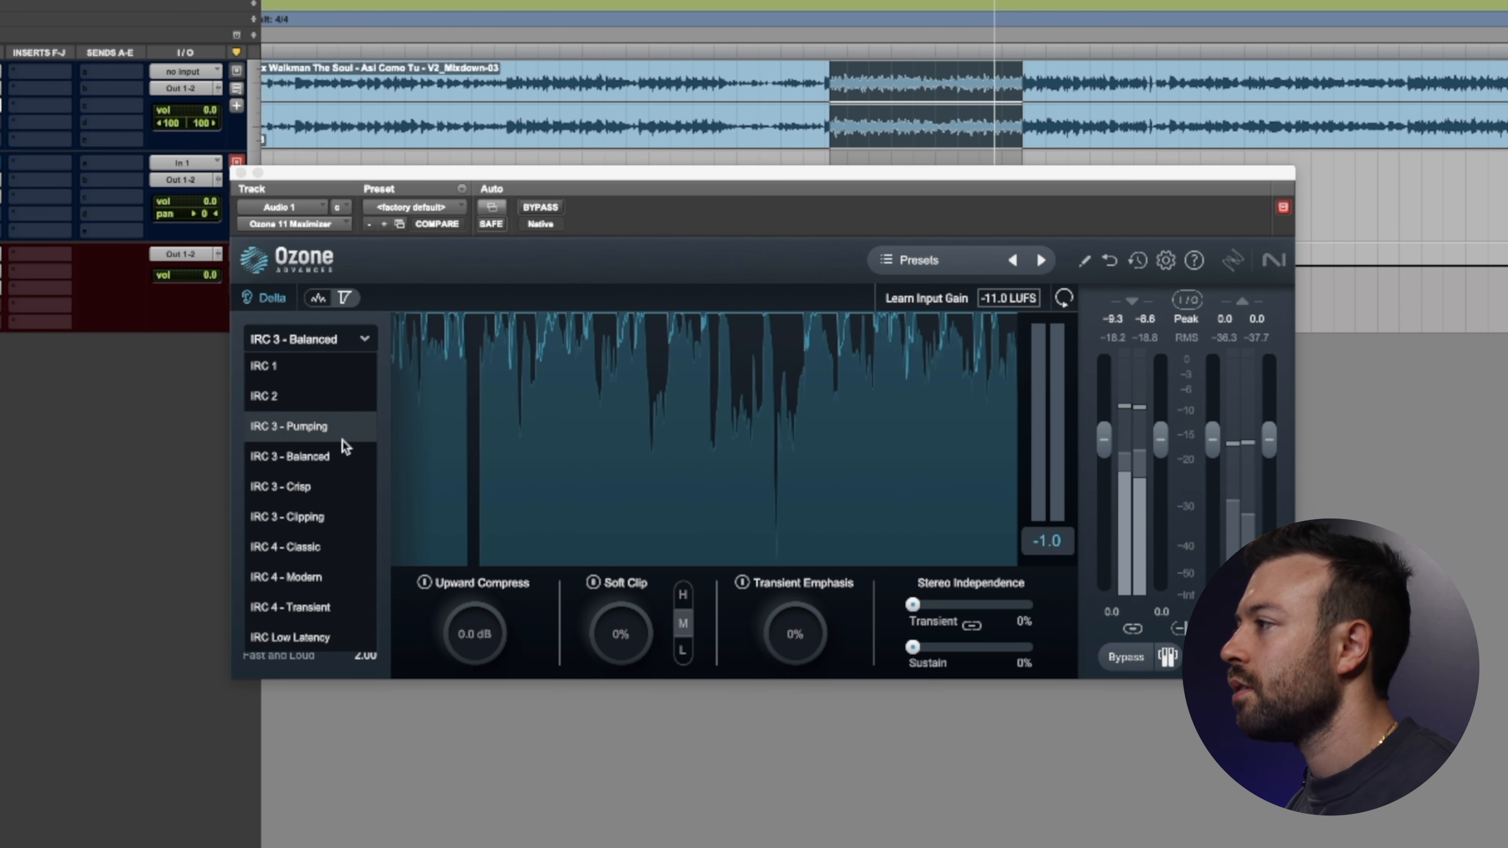
{"action": "left_click", "coordinate": [340, 427]}
{"action": "left_click", "coordinate": [362, 348]}
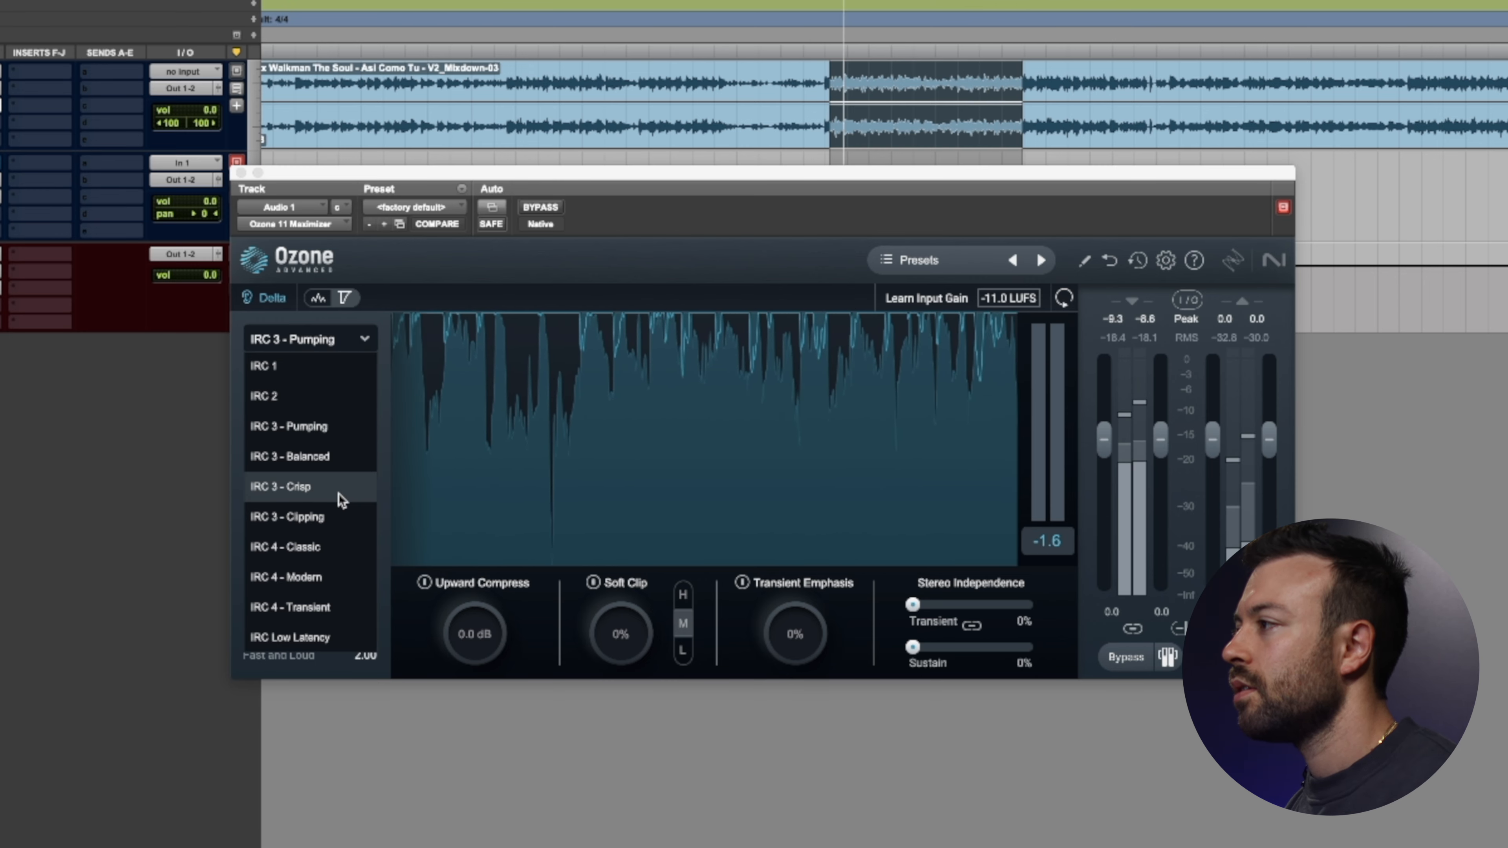
{"action": "left_click", "coordinate": [356, 516]}
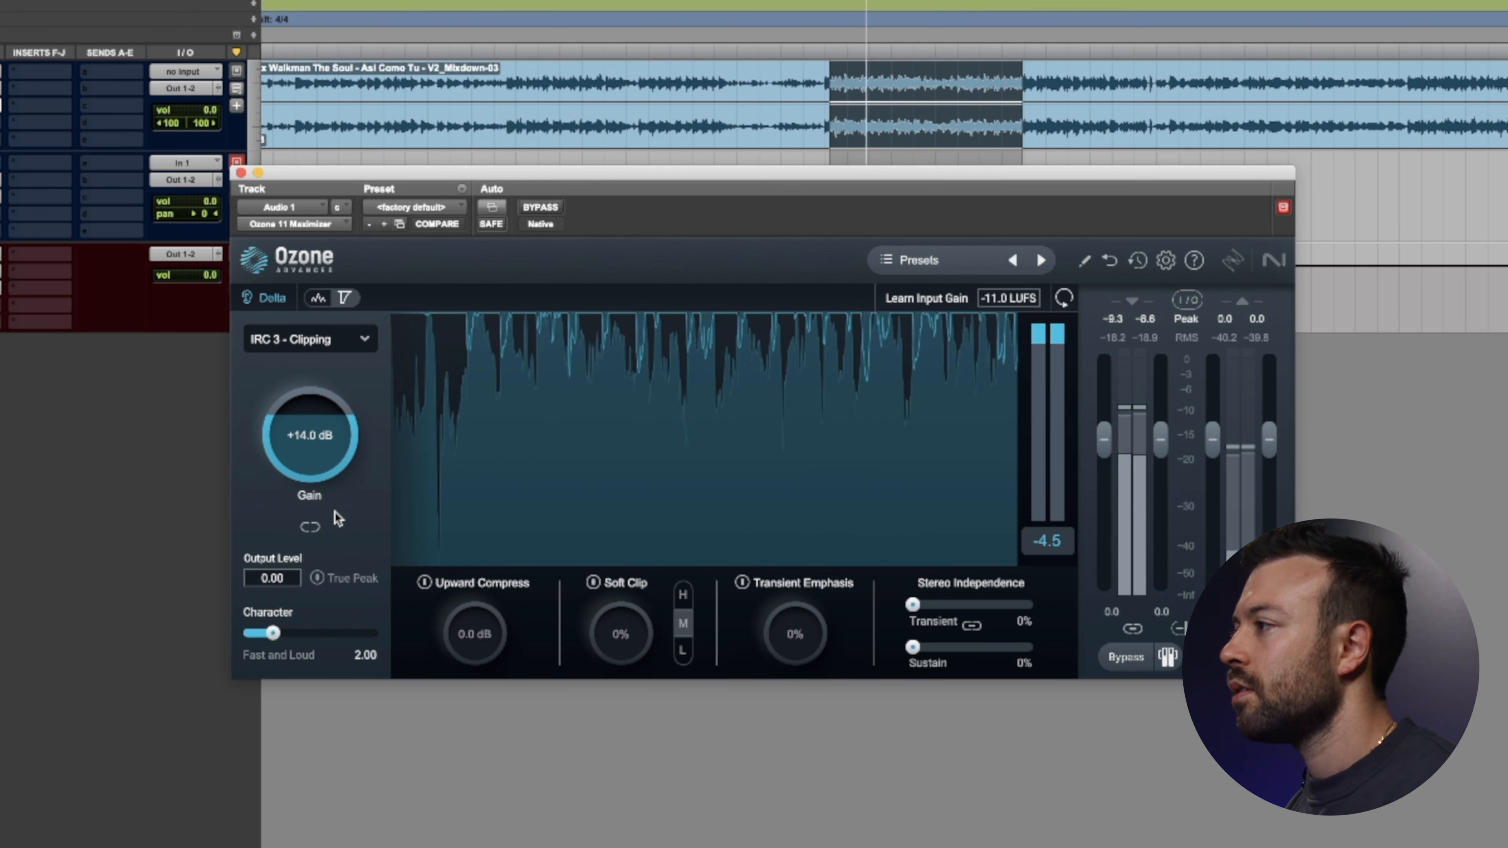
- Set the Maximizer's limiting mode to IRC 3 - Balanced, listen to it and stop playback
{"action": "left_click", "coordinate": [366, 345]}
{"action": "left_click", "coordinate": [291, 456]}
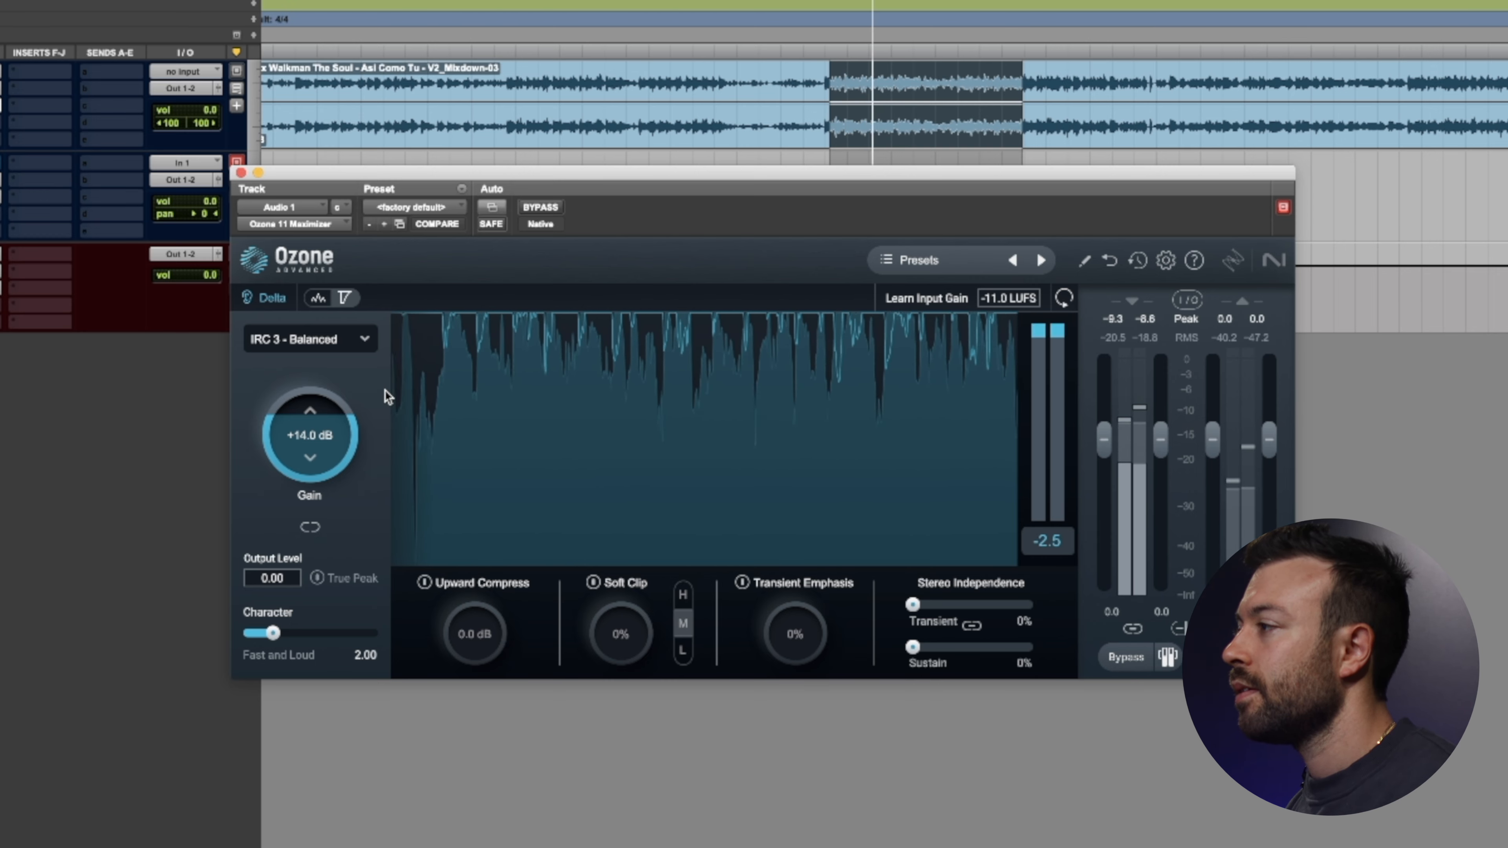
{"action": "key", "text": "space"}
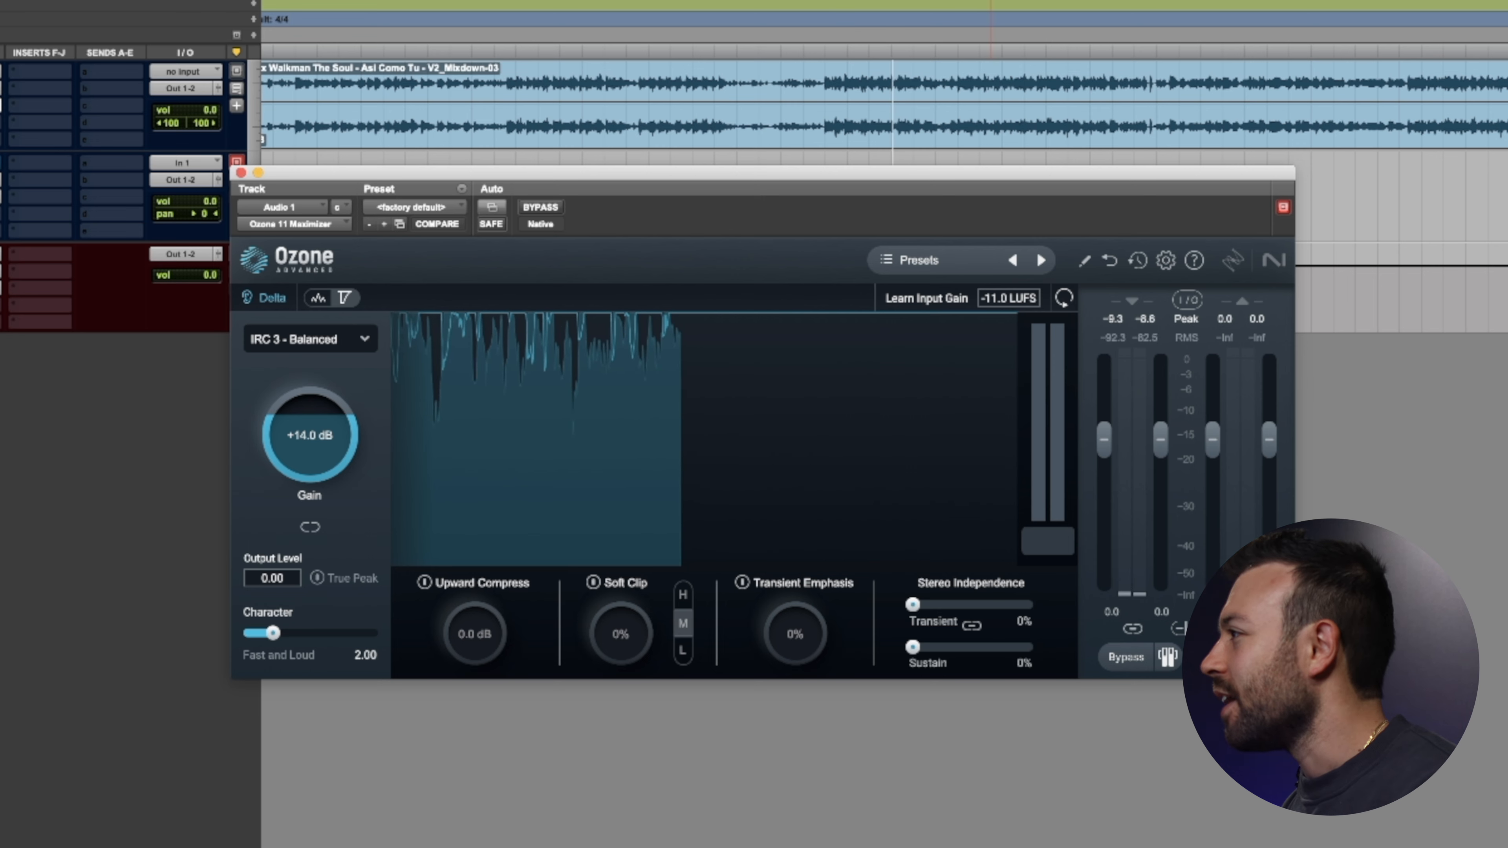
- Boost the Sontec EQ's low shelf slightly and rearrange the EQ and Maximizer windows over the session
{"action": "left_click_drag", "start_coordinate": [918, 107], "coordinate": [831, 107]}
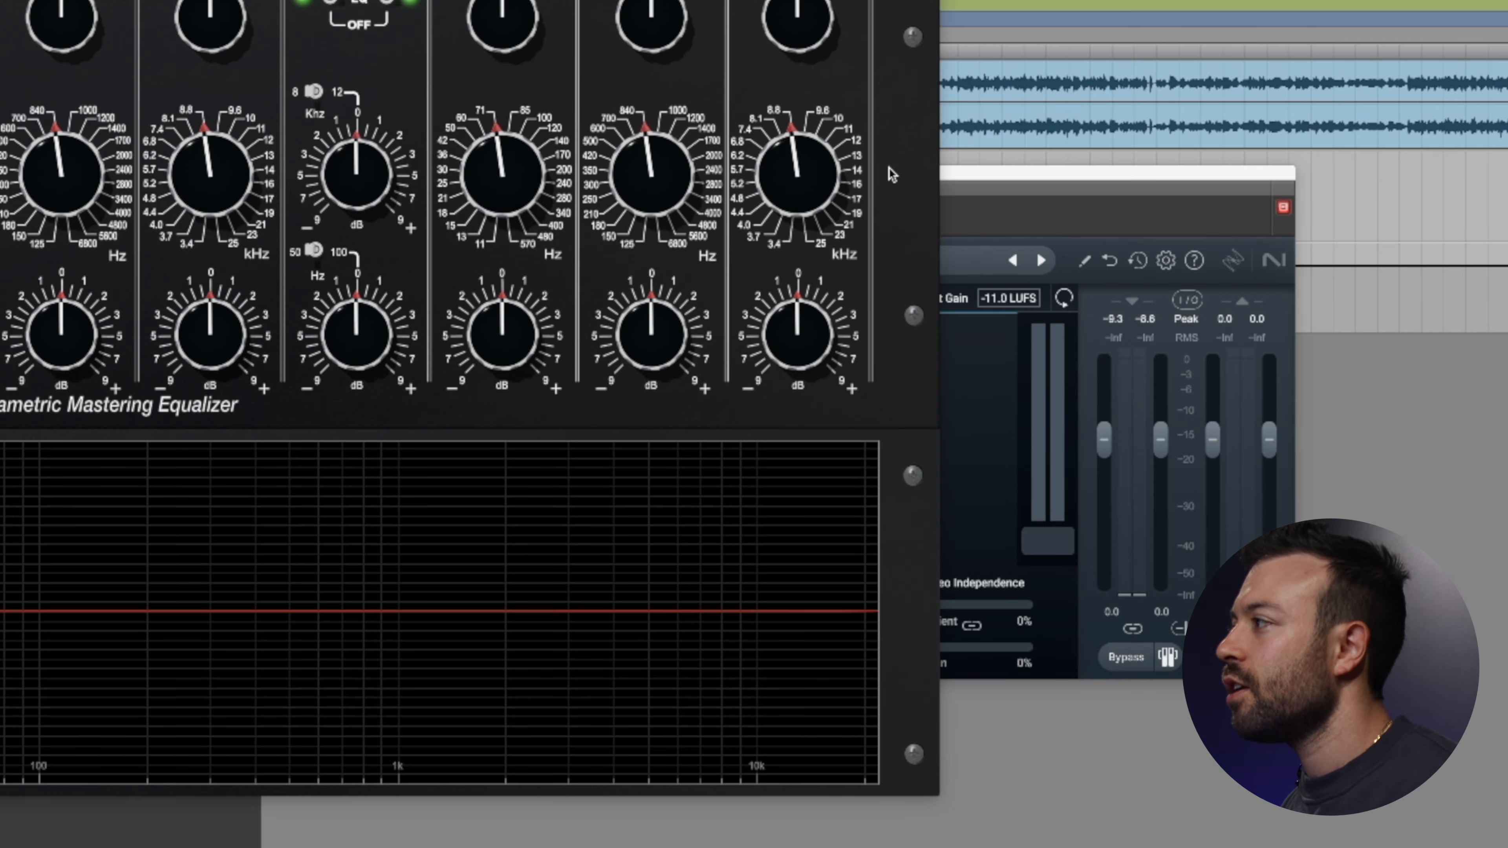
{"action": "left_click_drag", "start_coordinate": [984, 181], "coordinate": [1341, 172]}
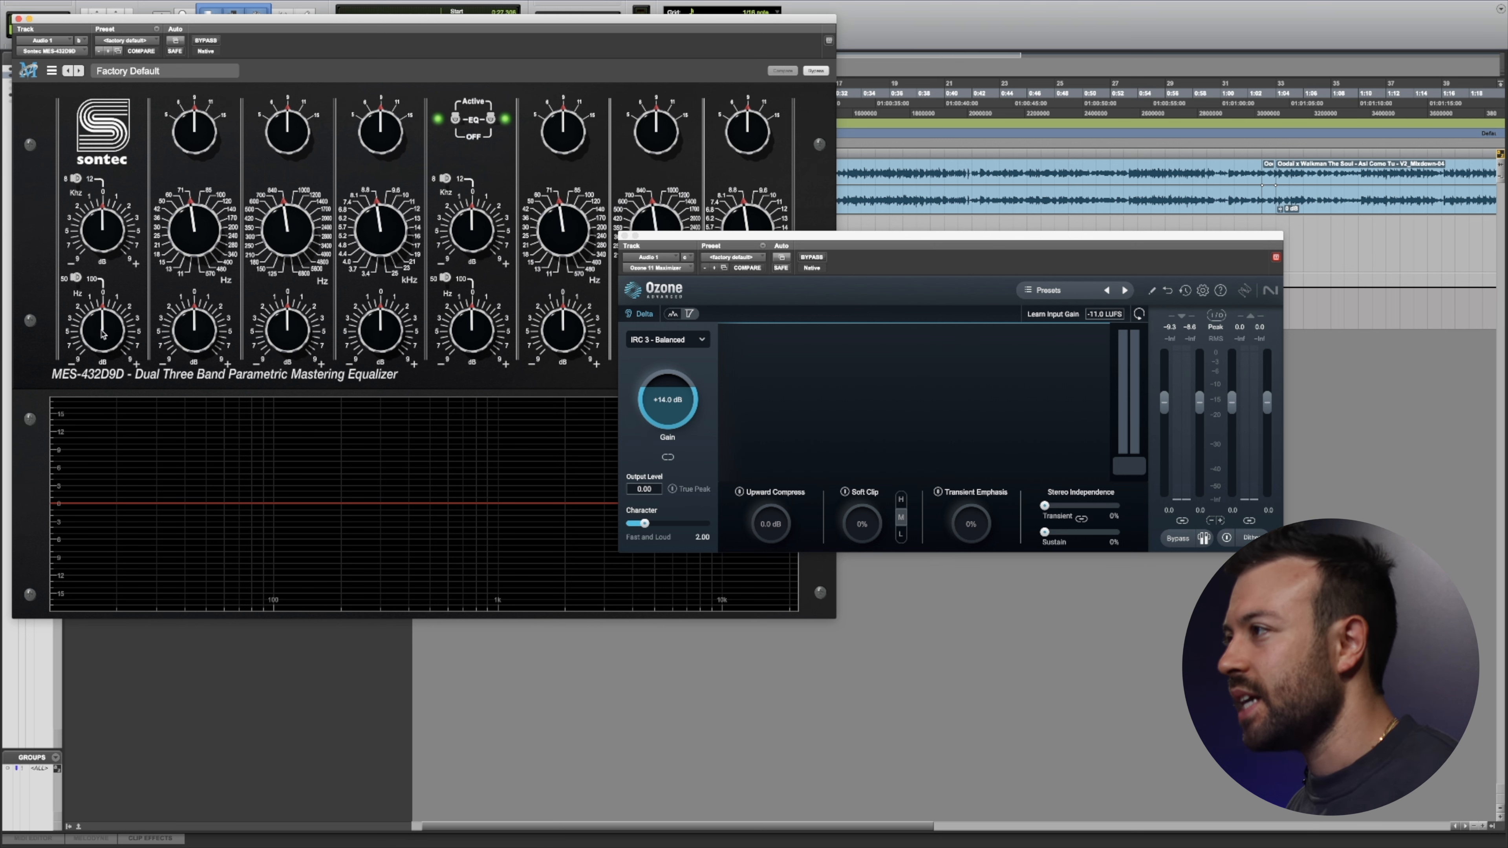
{"action": "left_click_drag", "start_coordinate": [102, 335], "coordinate": [113, 315]}
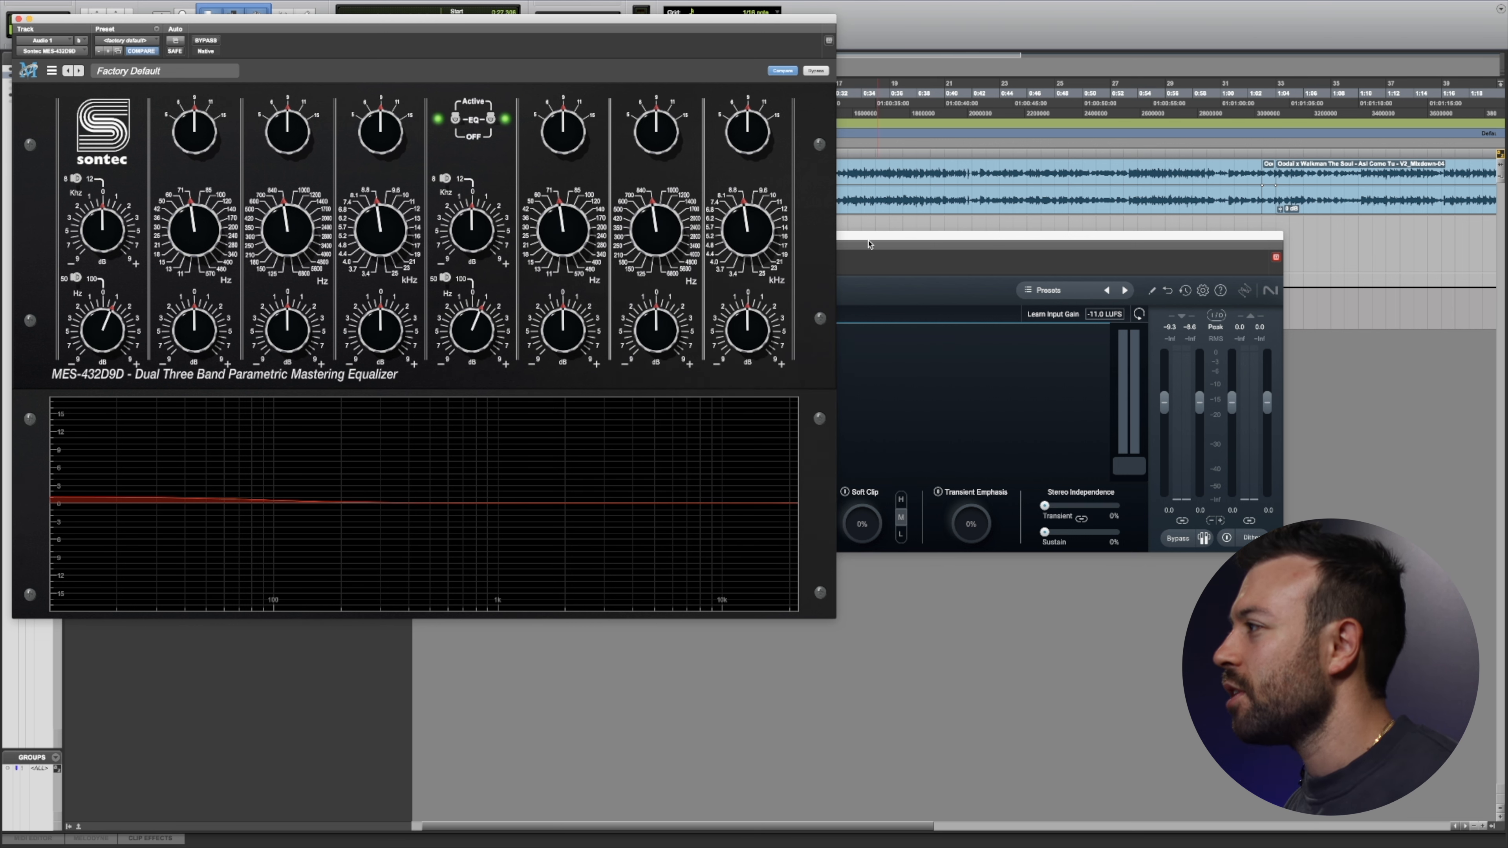
{"action": "left_click_drag", "start_coordinate": [868, 243], "coordinate": [735, 437]}
{"action": "left_click_drag", "start_coordinate": [712, 19], "coordinate": [725, 164]}
- Play the passage from 0:27.306 to 0:38.101 while varying the Sontec low shelf, leaving a slight boost
{"action": "left_click", "coordinate": [920, 93], "text": "shift"}
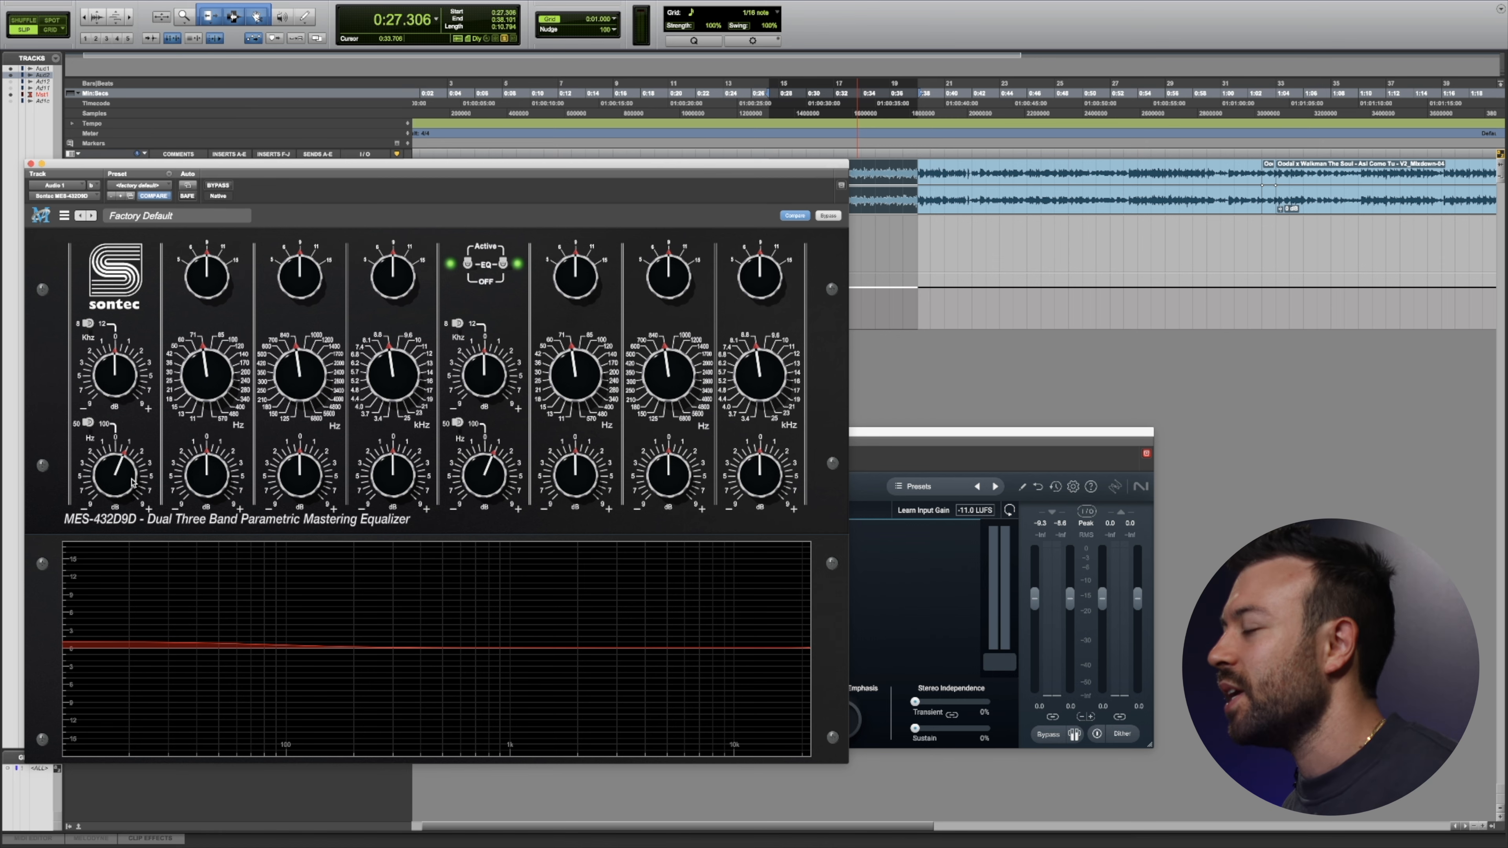
{"action": "key", "text": "space"}
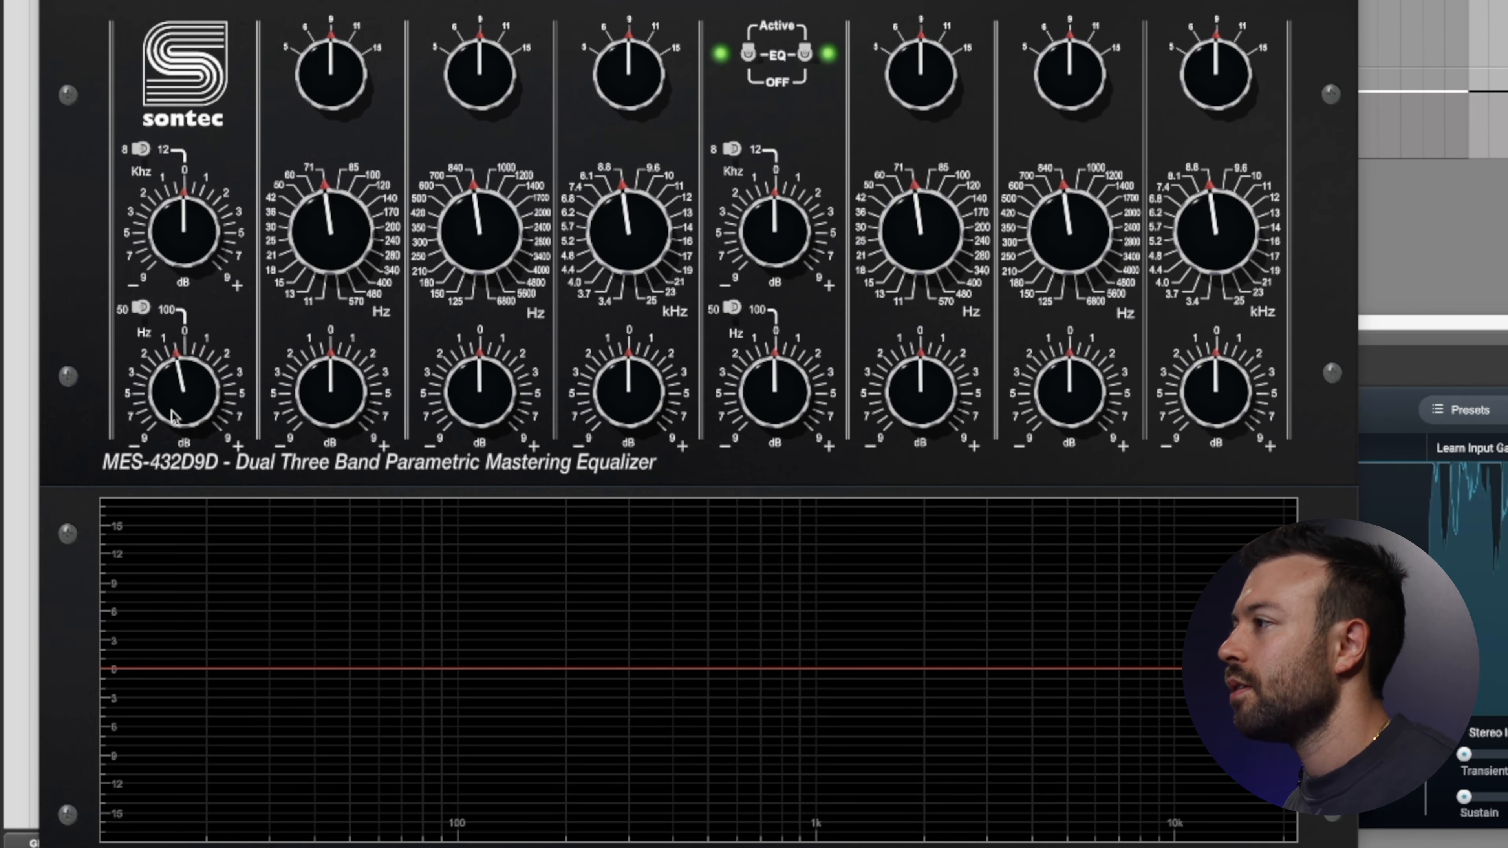
{"action": "mouse_move", "coordinate": [176, 409]}
{"action": "left_mouse_down"}
{"action": "mouse_move", "coordinate": [182, 360]}
{"action": "mouse_move", "coordinate": [174, 387]}
{"action": "left_mouse_up"}
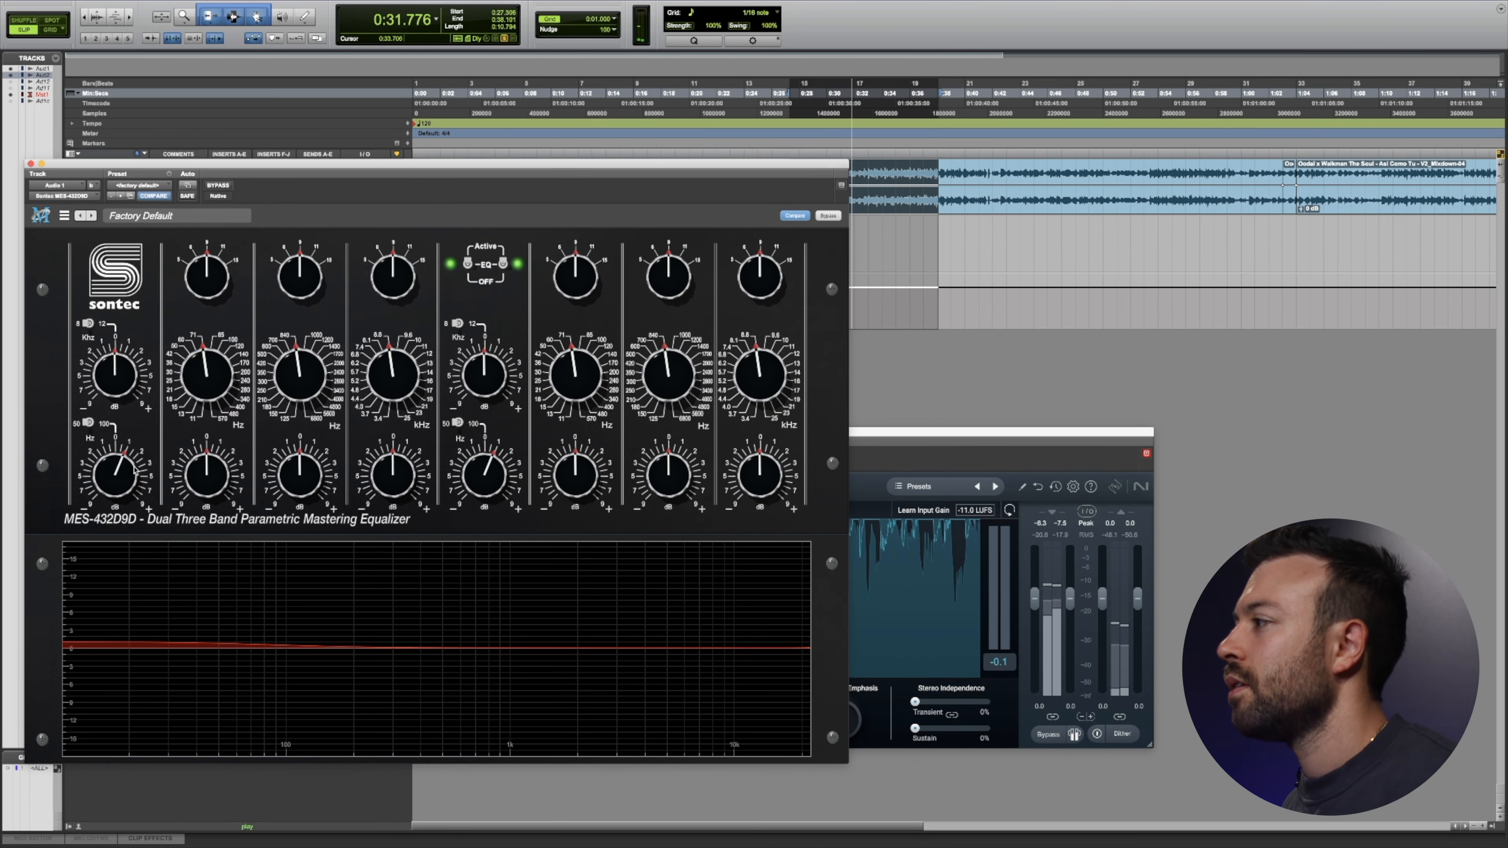
{"action": "key", "text": "space"}
- Bring the Maximizer forward, play a newly selected passage and set the Character to 2.35
{"action": "left_click", "coordinate": [878, 587]}
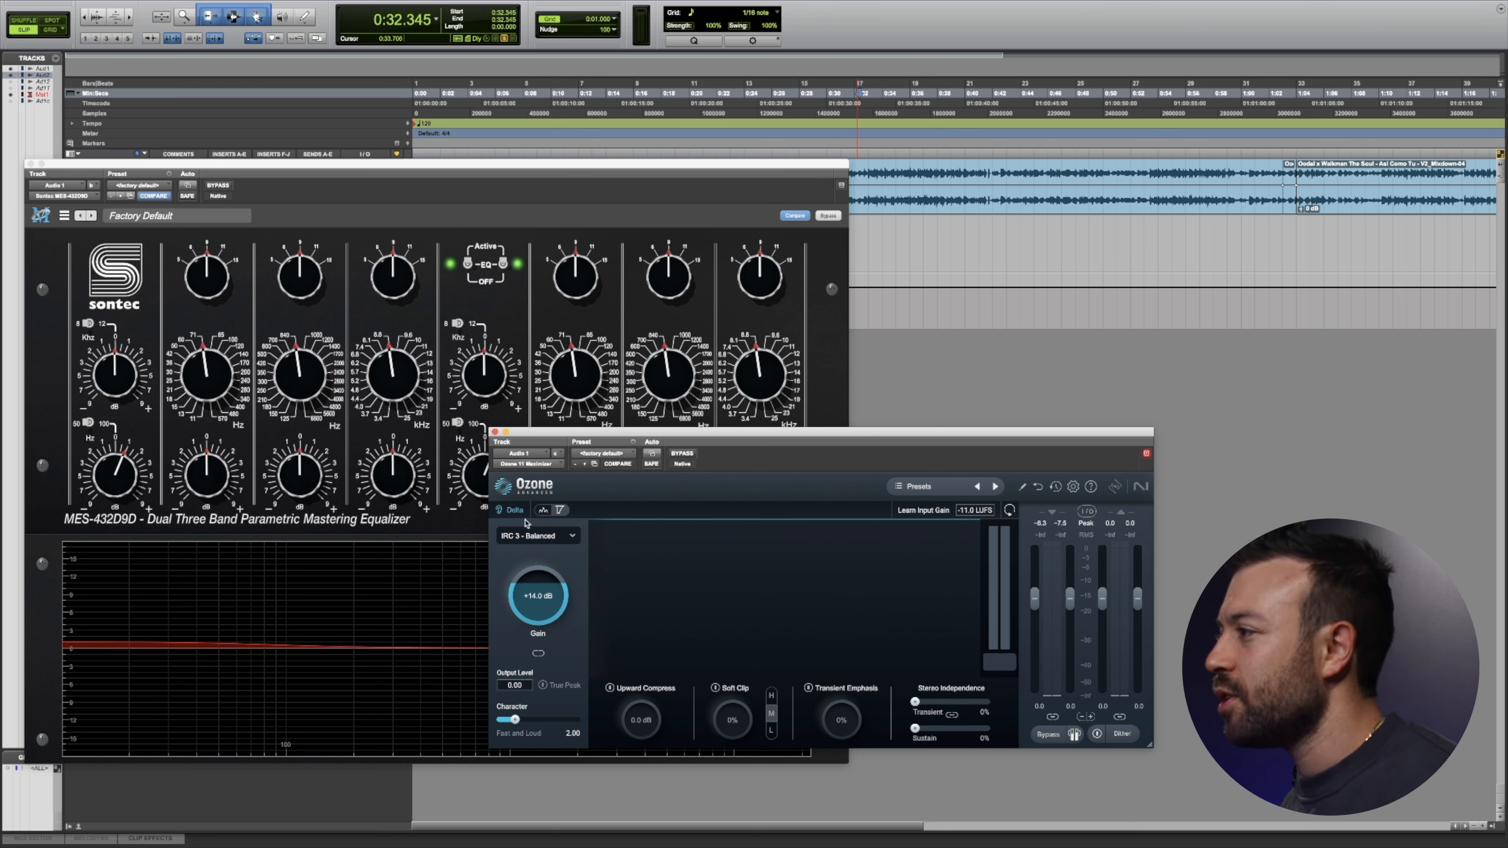
{"action": "left_click_drag", "start_coordinate": [810, 92], "coordinate": [948, 90]}
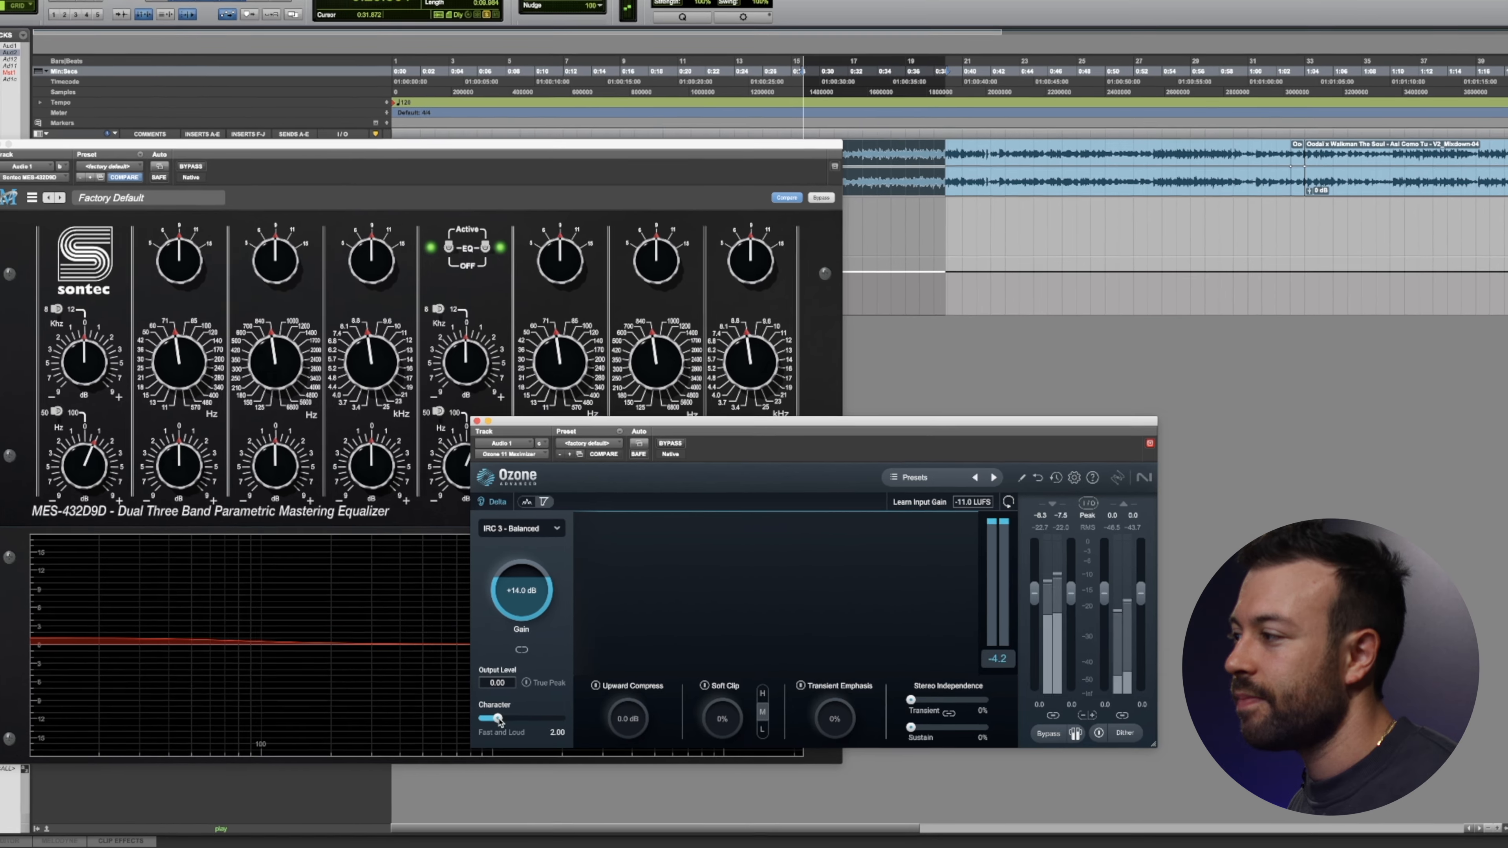
{"action": "mouse_move", "coordinate": [554, 720]}
{"action": "left_mouse_down"}
{"action": "mouse_move", "coordinate": [520, 721]}
{"action": "mouse_move", "coordinate": [537, 721]}
{"action": "left_mouse_up"}
{"action": "mouse_move", "coordinate": [231, 700]}
{"action": "left_mouse_down"}
{"action": "mouse_move", "coordinate": [186, 701]}
{"action": "mouse_move", "coordinate": [202, 699]}
{"action": "left_mouse_up"}
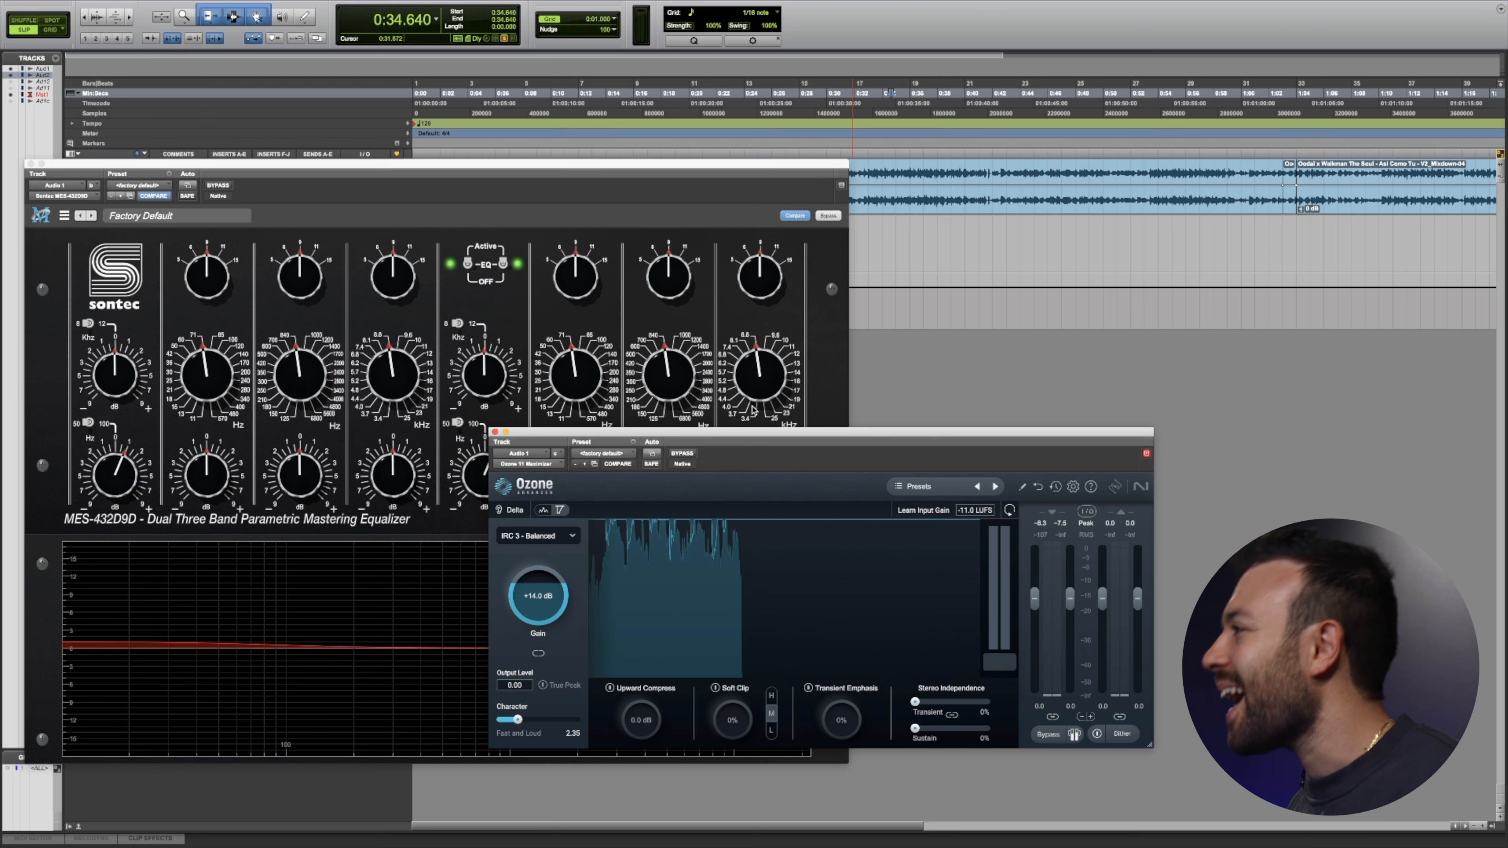
- Close the Sontec EQ window and listen to the track from about 0:26 through the Maximizer
{"action": "left_click", "coordinate": [773, 93]}
{"action": "key", "text": "super+w"}
{"action": "key", "text": "space"}
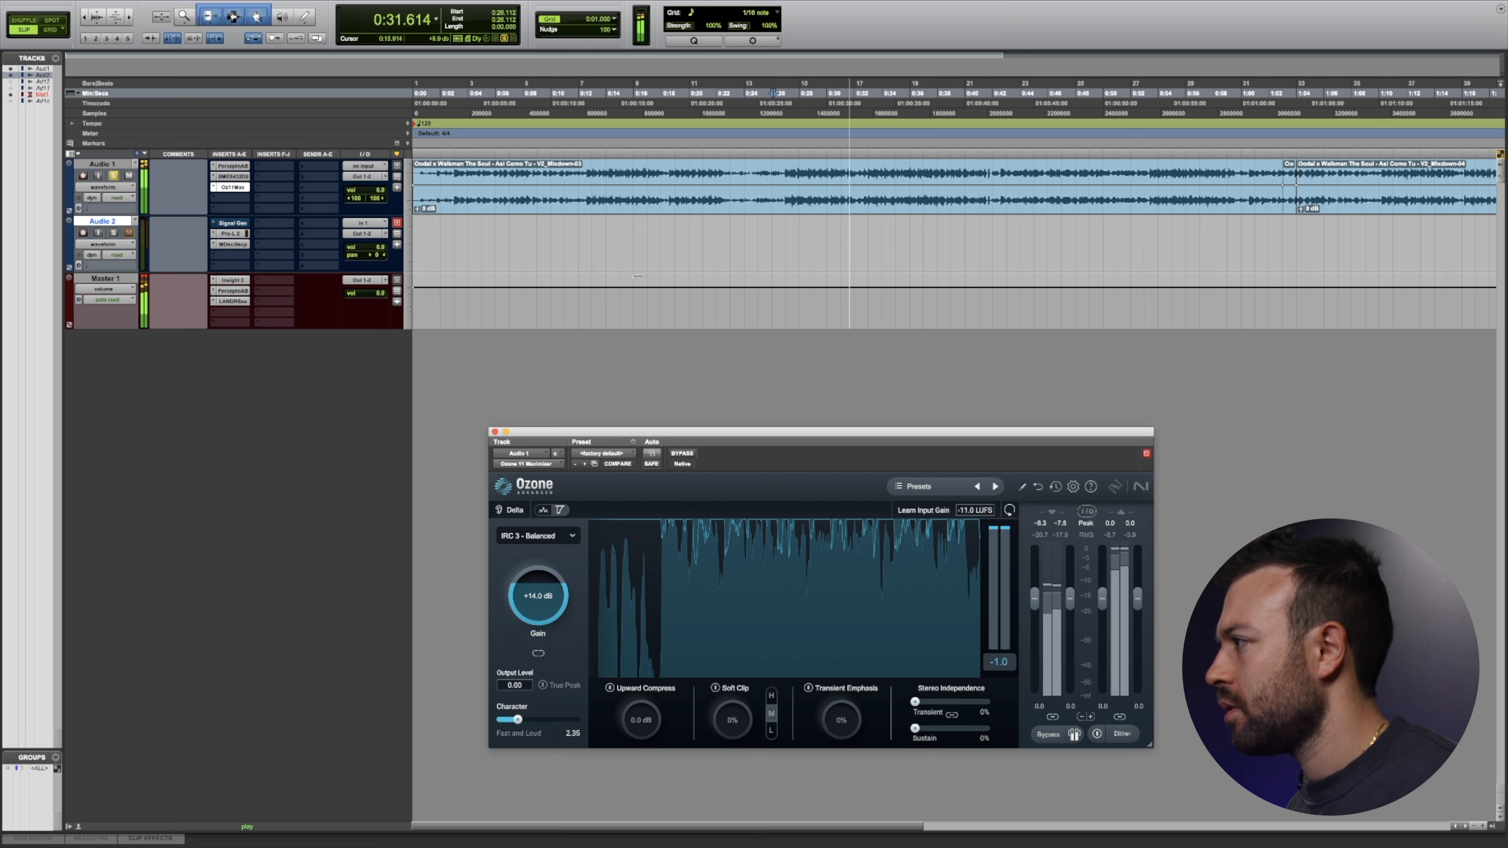
{"action": "key", "text": "space"}
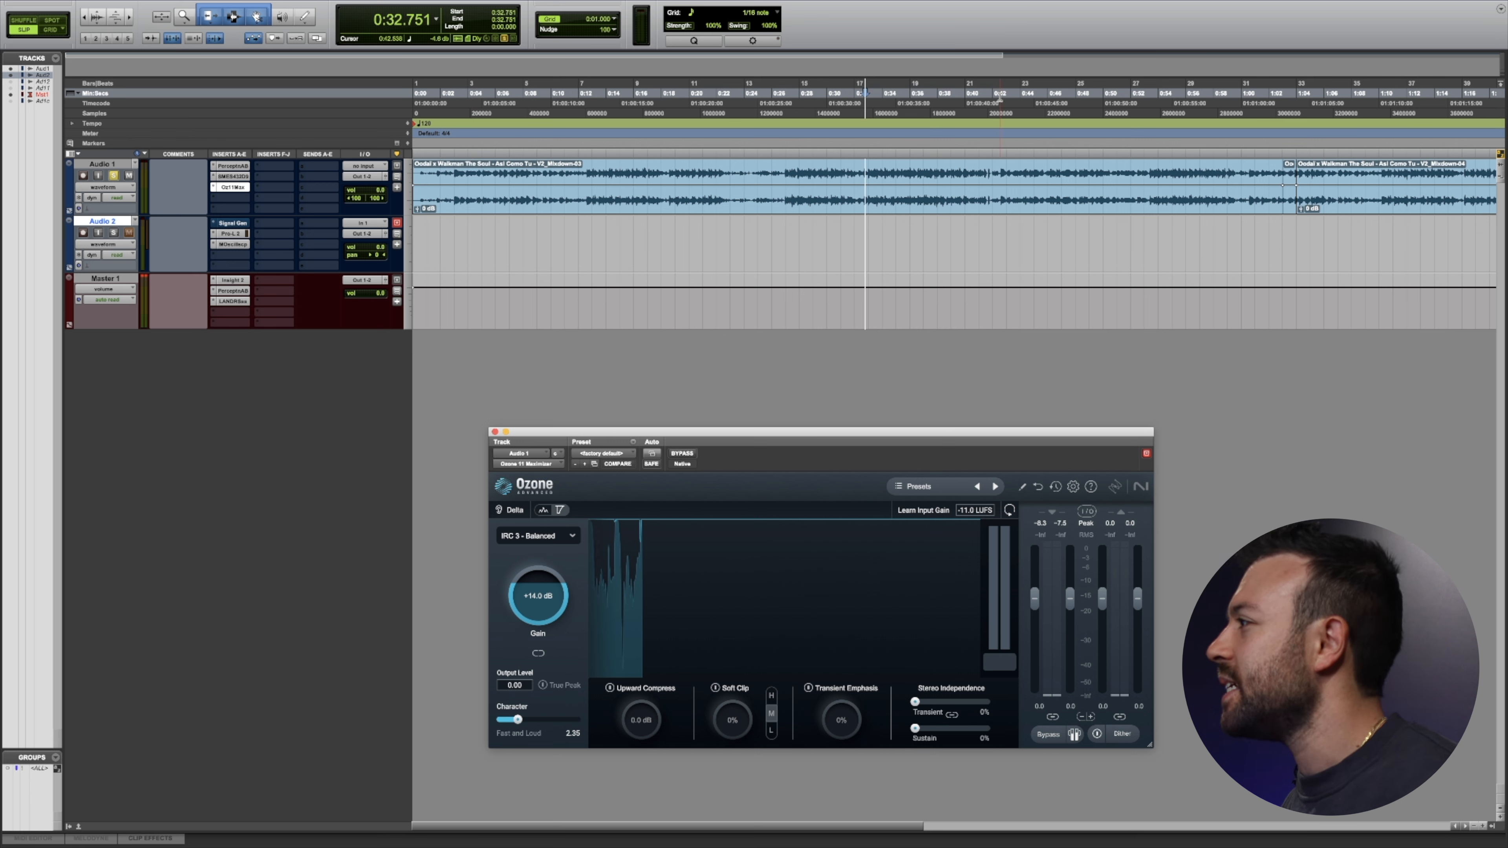
- Select the passage from 0:42.368 to 0:49.962 and switch Perception AB from PRE to POST to compare the master
{"action": "left_click_drag", "start_coordinate": [997, 95], "coordinate": [1102, 90]}
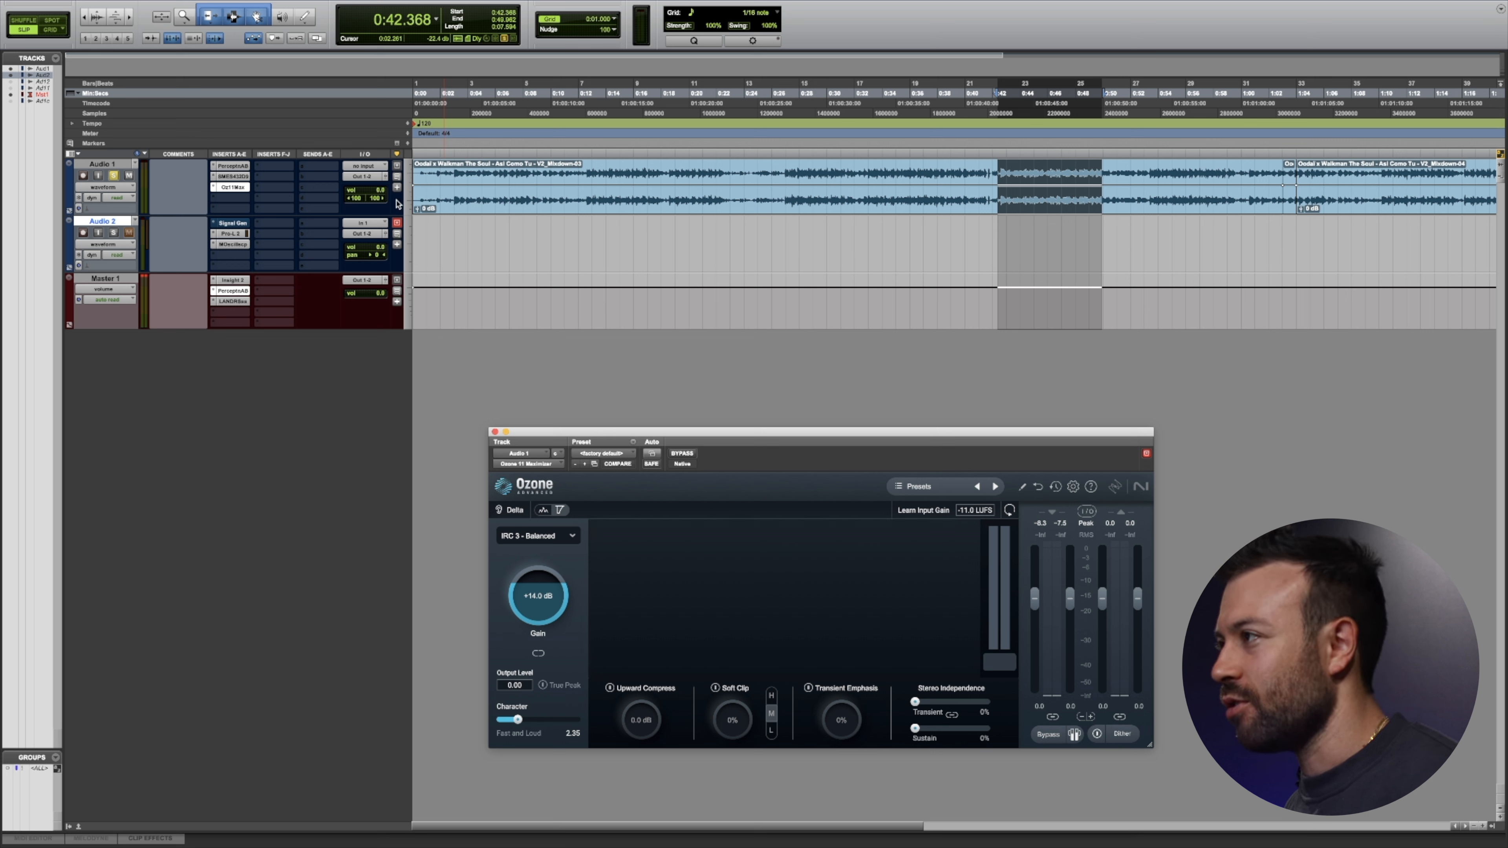
{"action": "key", "text": "super+w"}
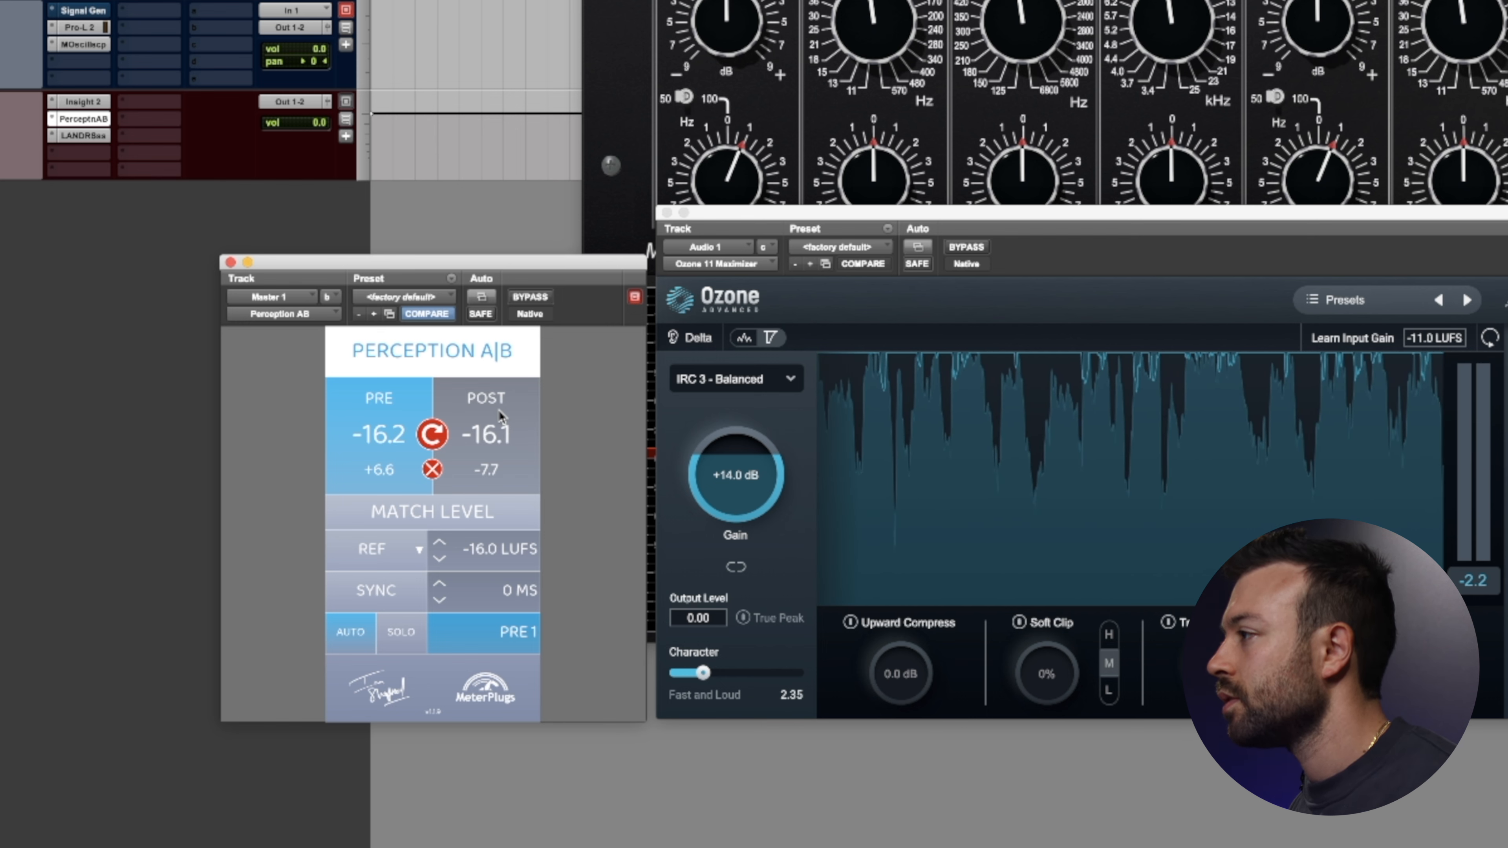
{"action": "left_click", "coordinate": [498, 410]}
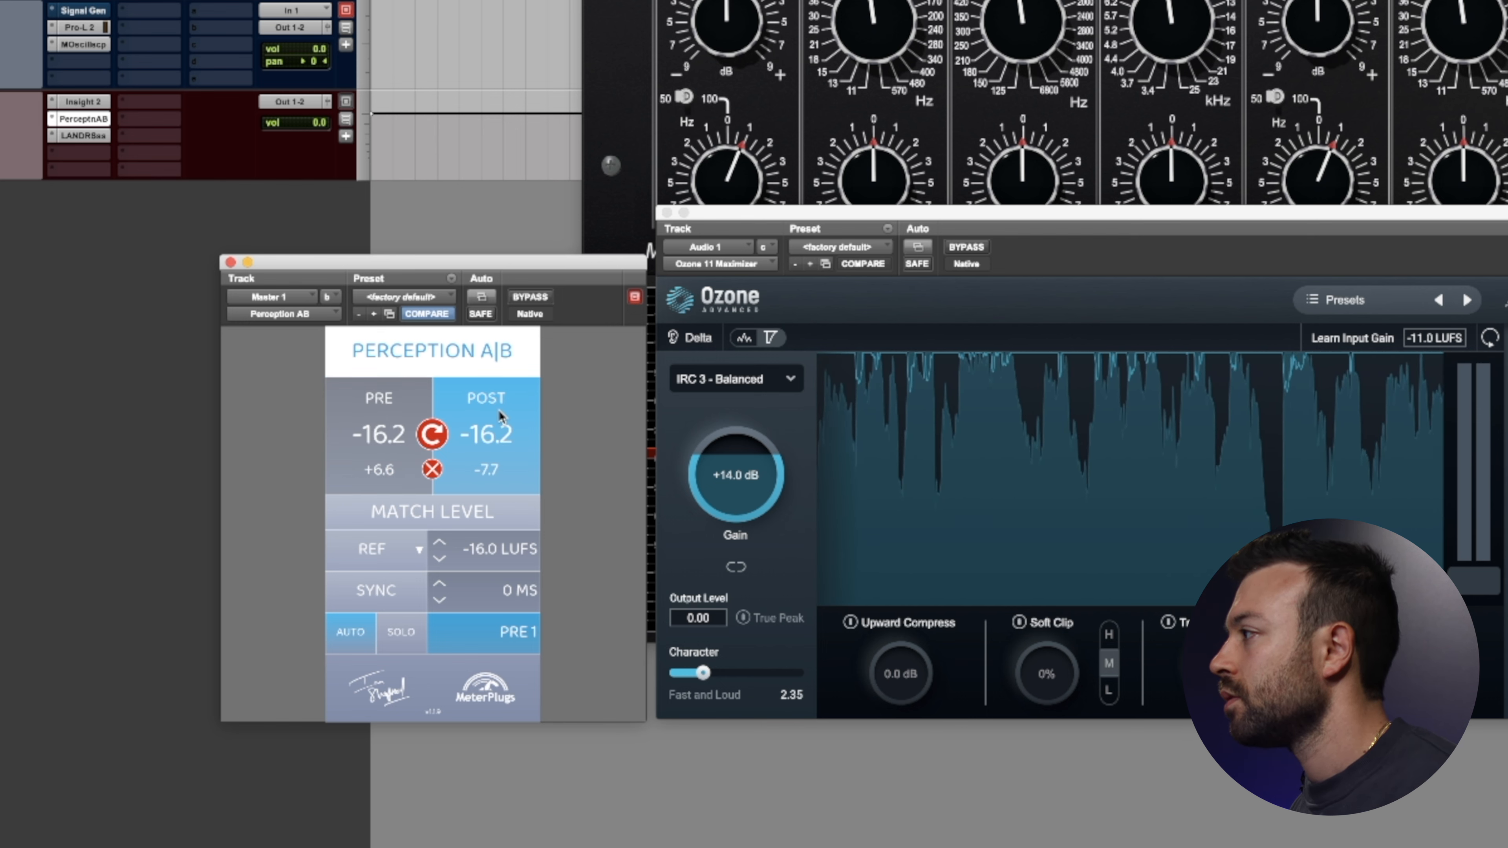